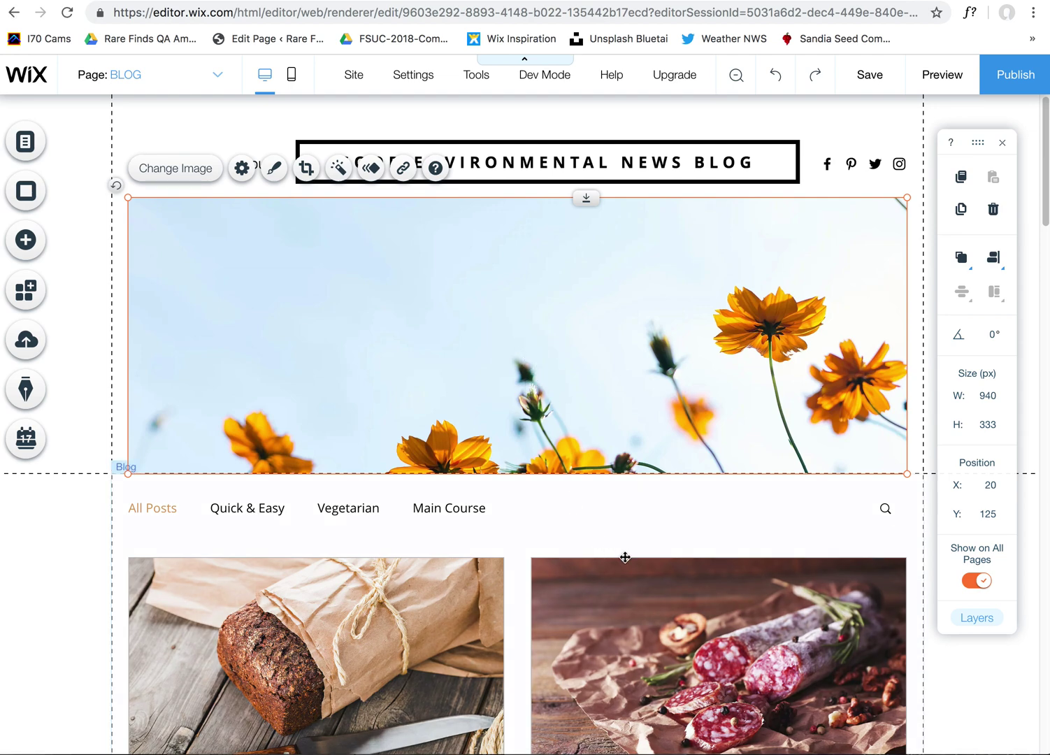
Select the blog feed and open the Posts dashboard listing the nine published posts.
{"action": "left_click", "coordinate": [597, 587]}
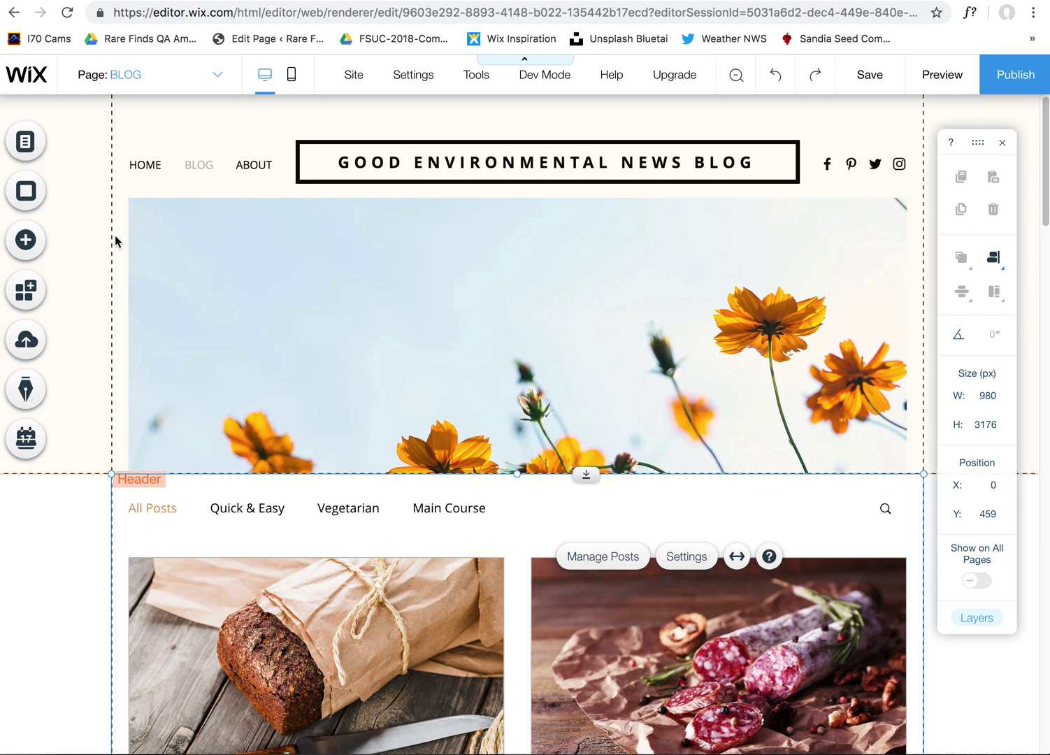
{"action": "left_click", "coordinate": [28, 394]}
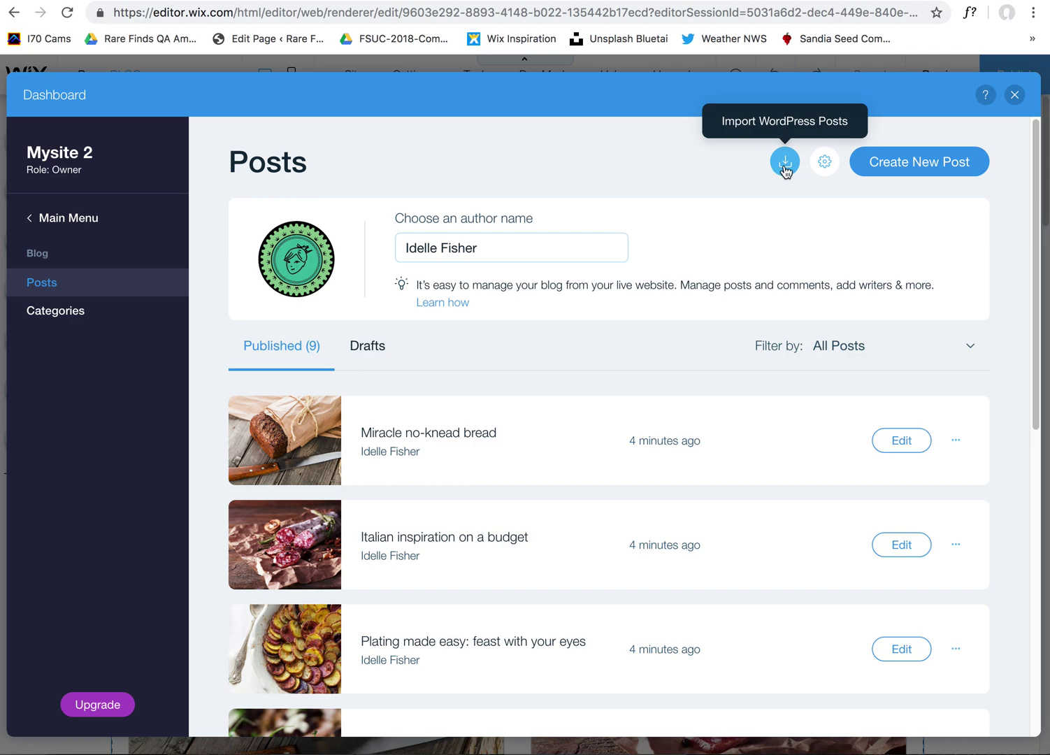
{"action": "left_click", "coordinate": [786, 165]}
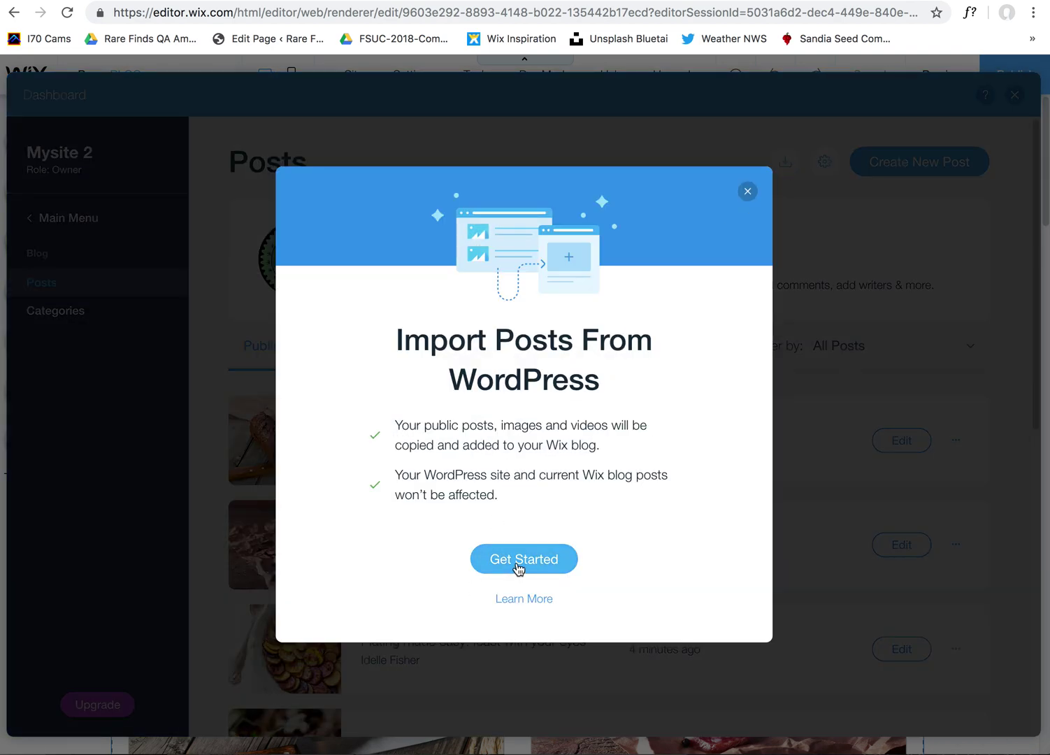
{"action": "left_click", "coordinate": [531, 565]}
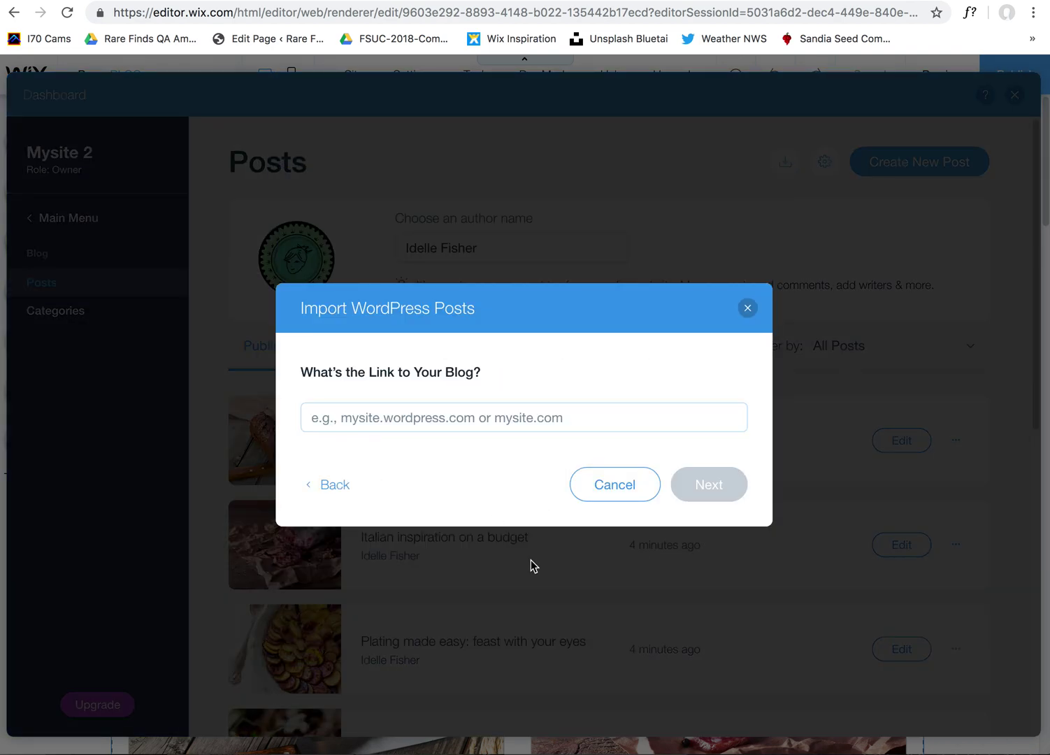
{"action": "left_click", "coordinate": [382, 411]}
{"action": "type", "text": "Www."}
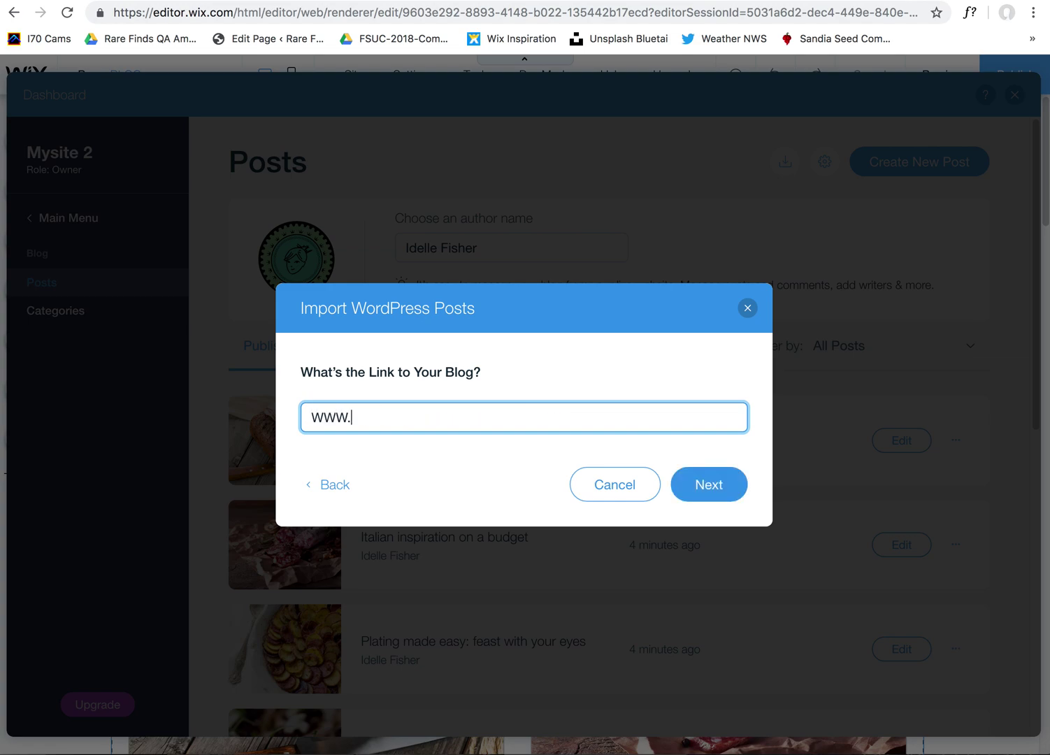
{"action": "key", "text": "BackSpace"}
{"action": "key", "text": "BackSpace"}
{"action": "key", "text": "BackSpace"}
{"action": "key", "text": "BackSpace"}
{"action": "type", "text": "www.ijdesign.com/blog"}
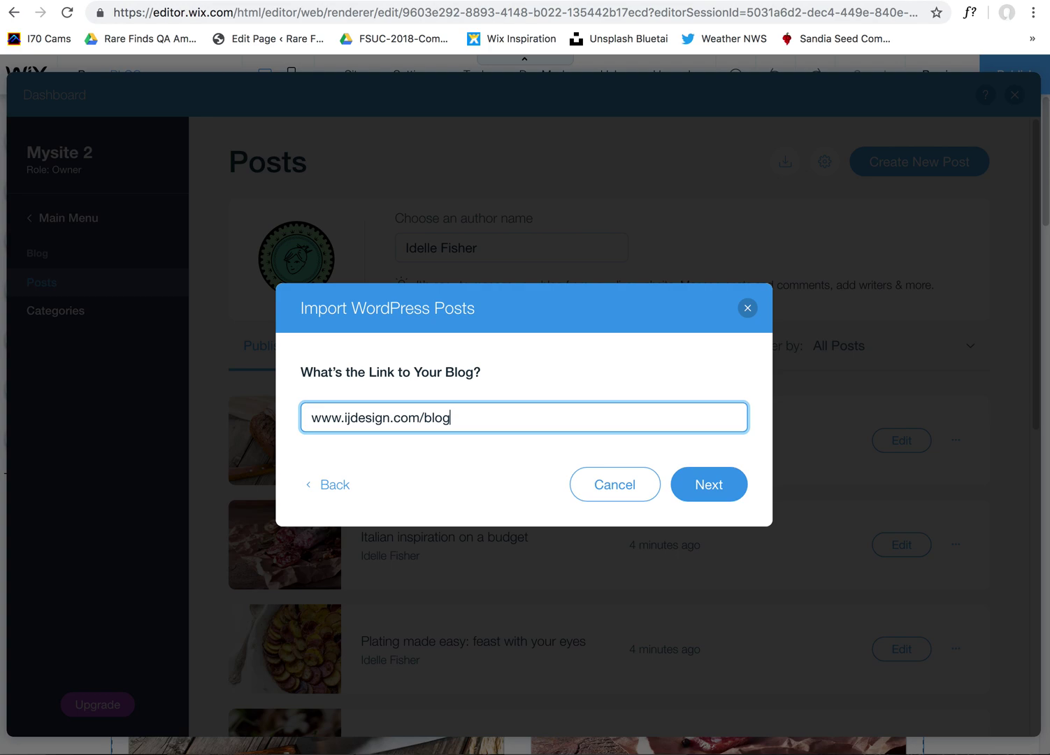
{"action": "left_click", "coordinate": [716, 495]}
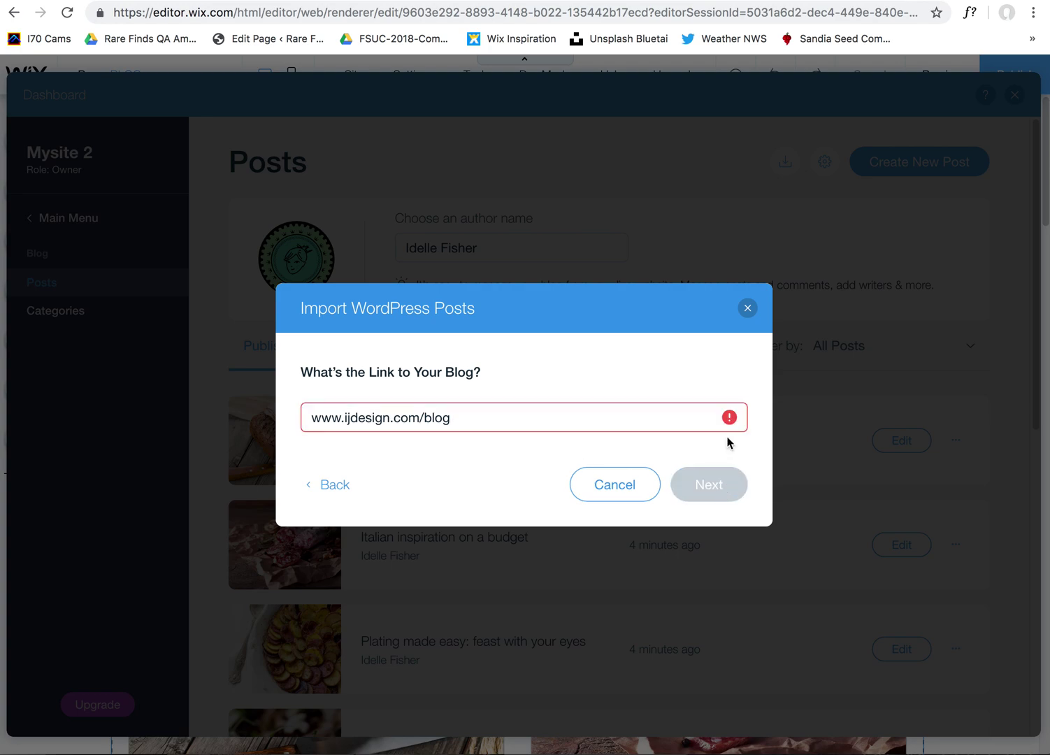
{"action": "mouse_move", "coordinate": [731, 419]}
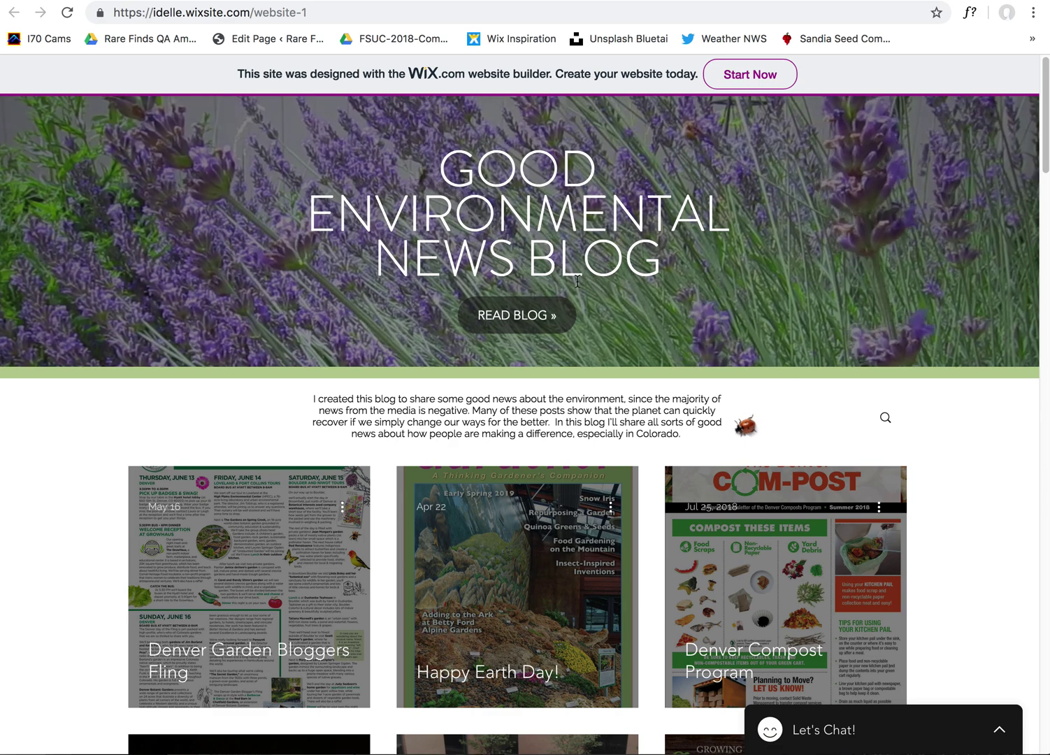
Browse the live blog grid and view the Denver Garden Bloggers Fling post, then return.
{"action": "scroll", "coordinate": [288, 288], "scroll_direction": "down", "scroll_amount": 5}
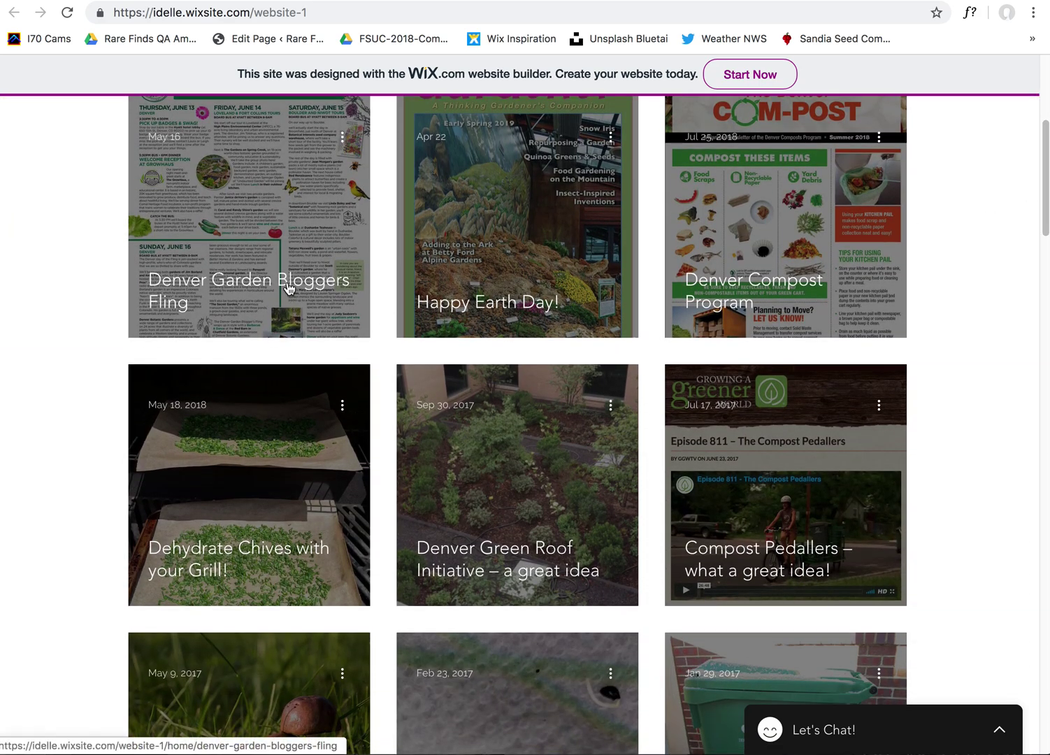
{"action": "left_click", "coordinate": [289, 289]}
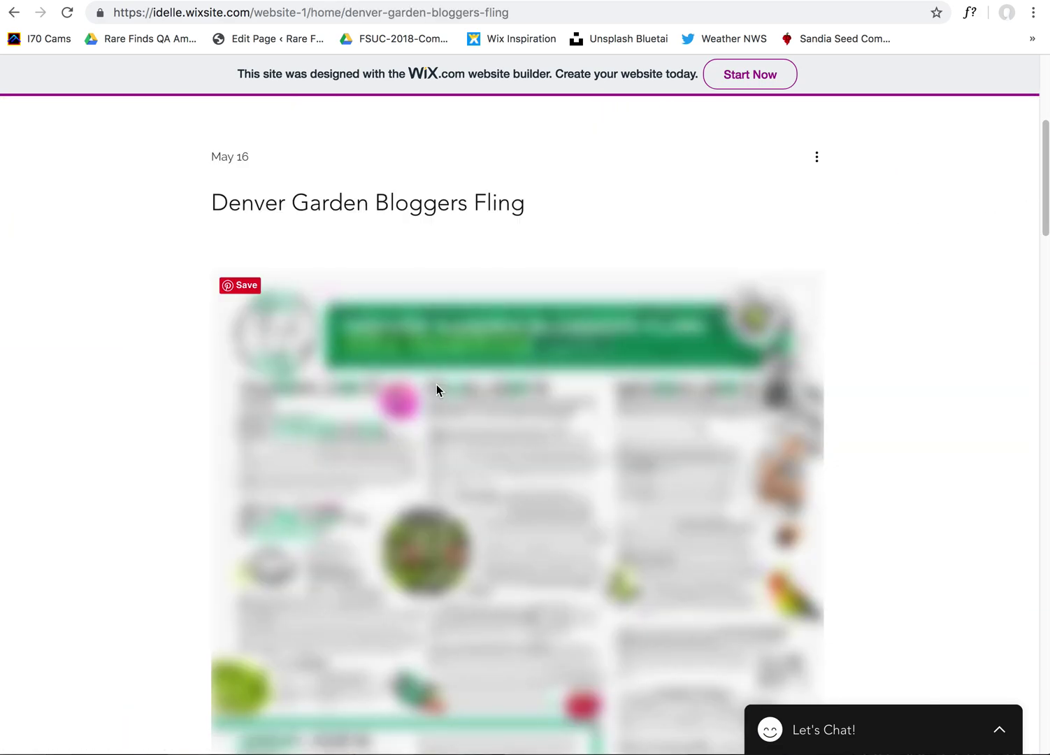
{"action": "left_click_drag", "start_coordinate": [1042, 201], "coordinate": [910, 172]}
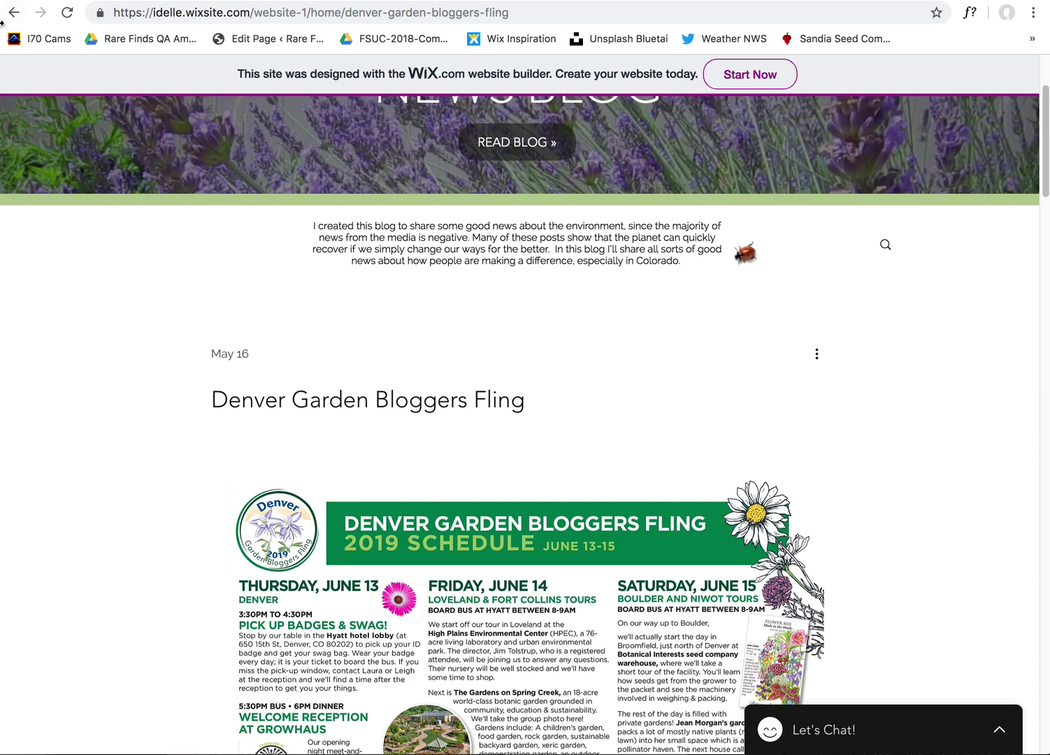
{"action": "left_click", "coordinate": [14, 13]}
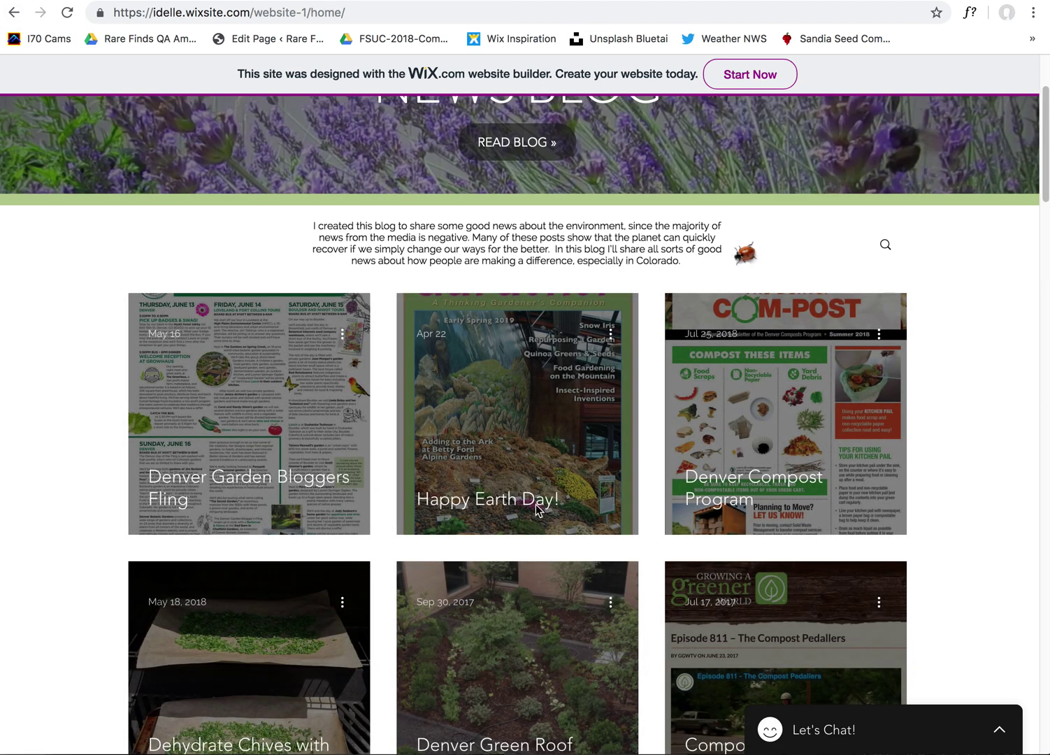
Open the Denver Compost Program post and scroll through its content.
{"action": "left_click", "coordinate": [754, 496]}
{"action": "scroll", "coordinate": [1011, 292], "scroll_direction": "down", "scroll_amount": 10}
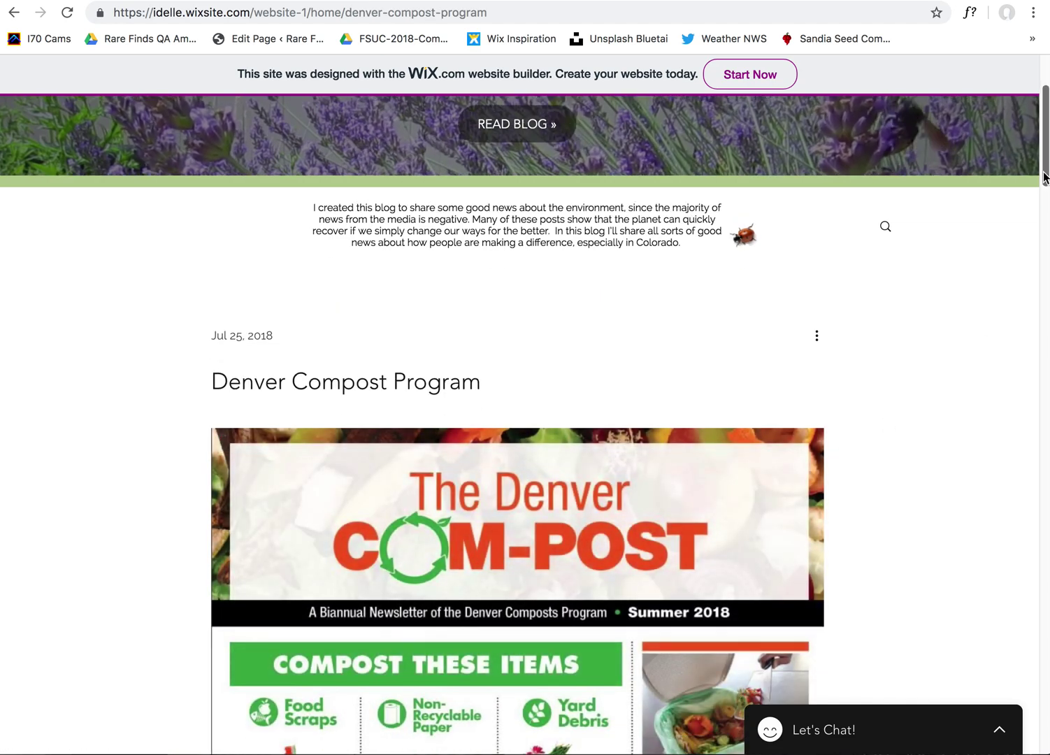
{"action": "scroll", "coordinate": [1010, 292], "scroll_direction": "down", "scroll_amount": 12}
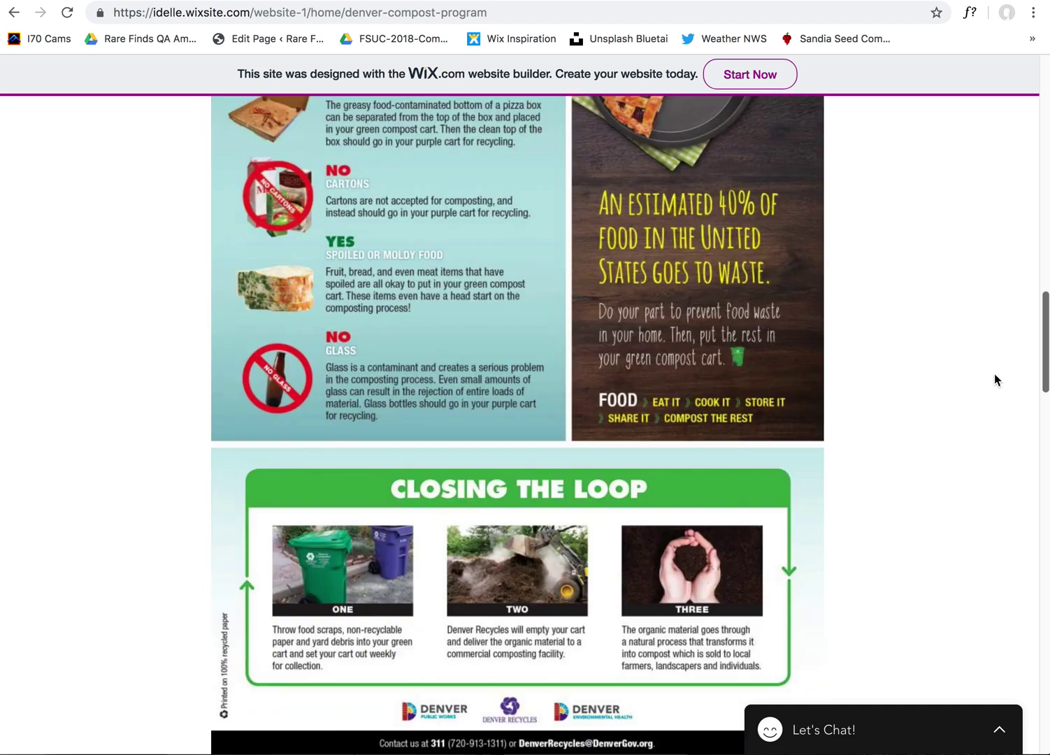
{"action": "scroll", "coordinate": [996, 314], "scroll_direction": "up", "scroll_amount": 20}
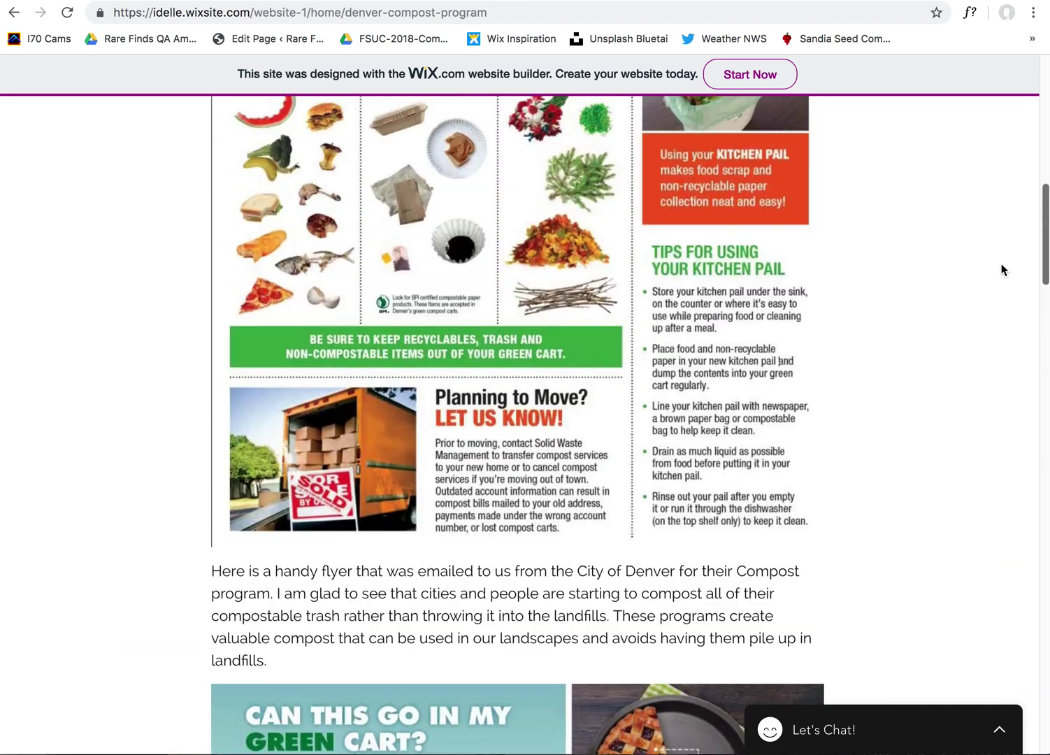
{"action": "scroll", "coordinate": [985, 181], "scroll_direction": "down", "scroll_amount": 8}
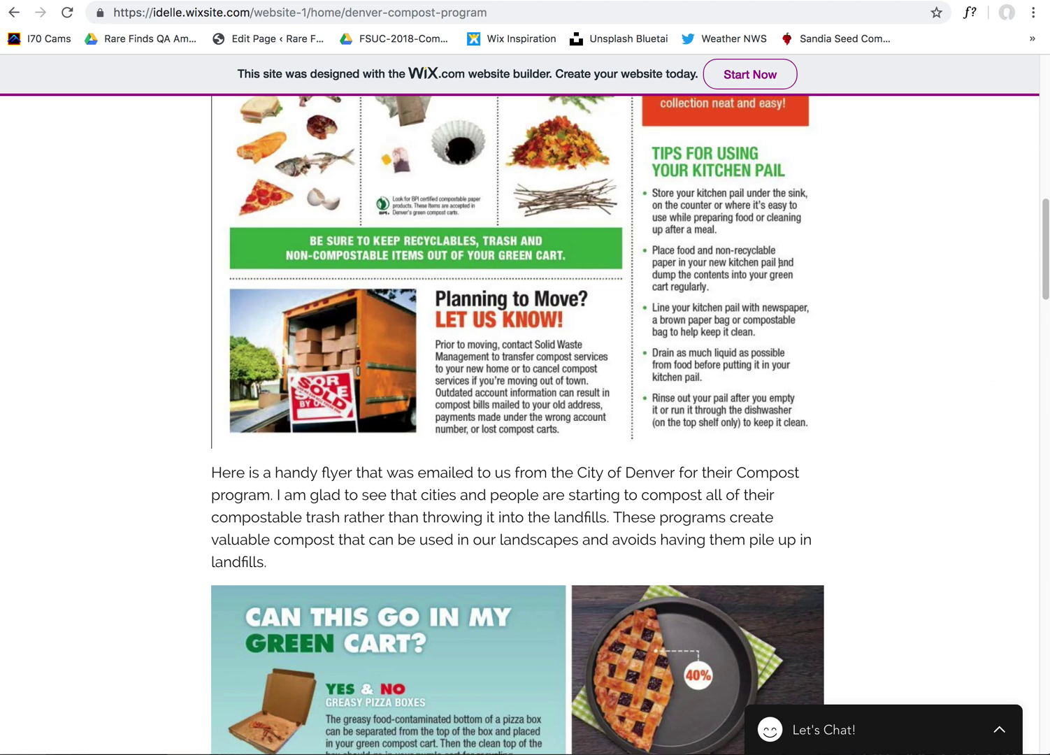
{"action": "left_click_drag", "start_coordinate": [1044, 287], "coordinate": [1036, 140]}
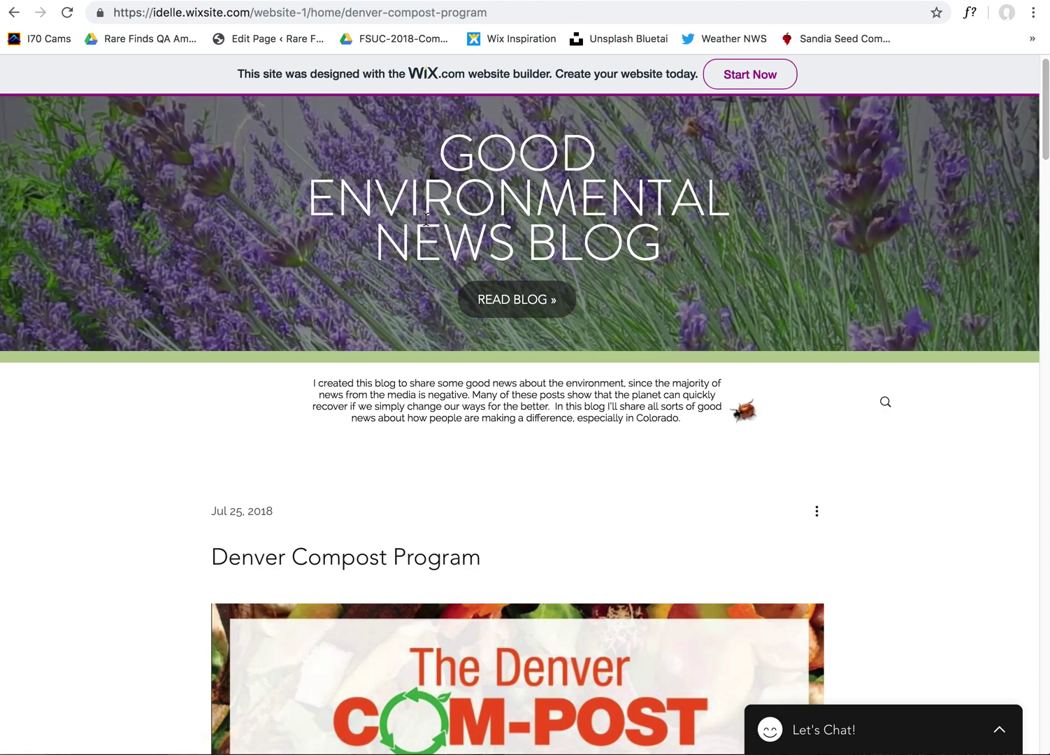
{"action": "key", "text": "super+w"}
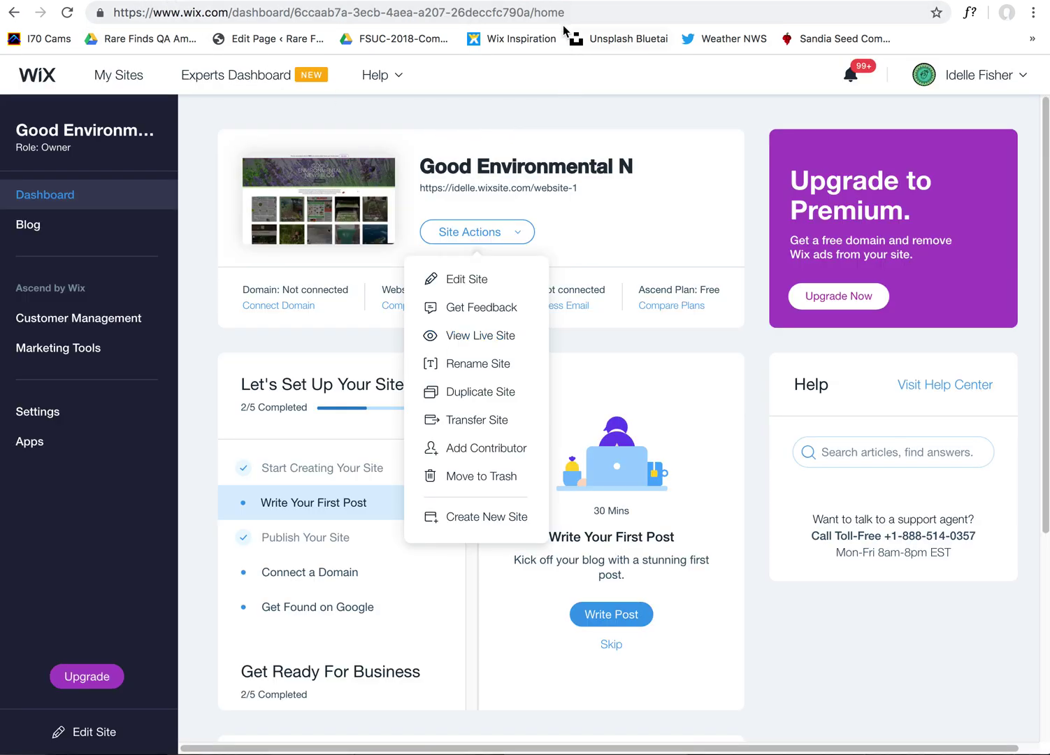
Cancel the Import WordPress Posts dialog from the dashboard.
{"action": "key", "text": "super+w"}
{"action": "key", "text": "super+w"}
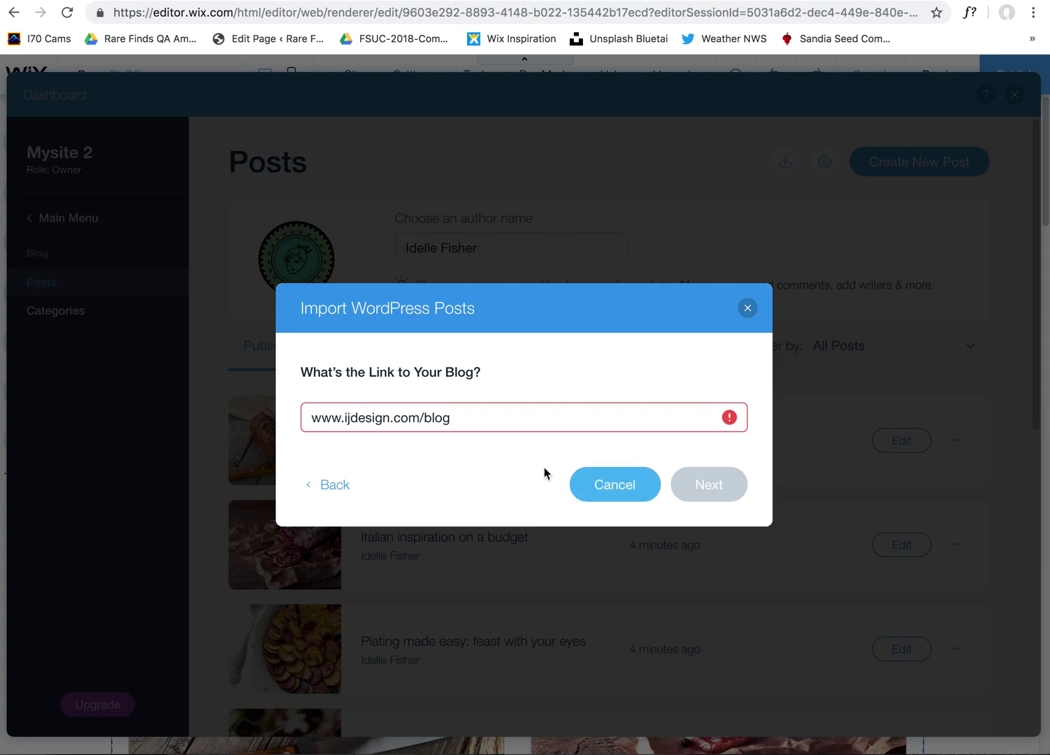
{"action": "left_click", "coordinate": [747, 309]}
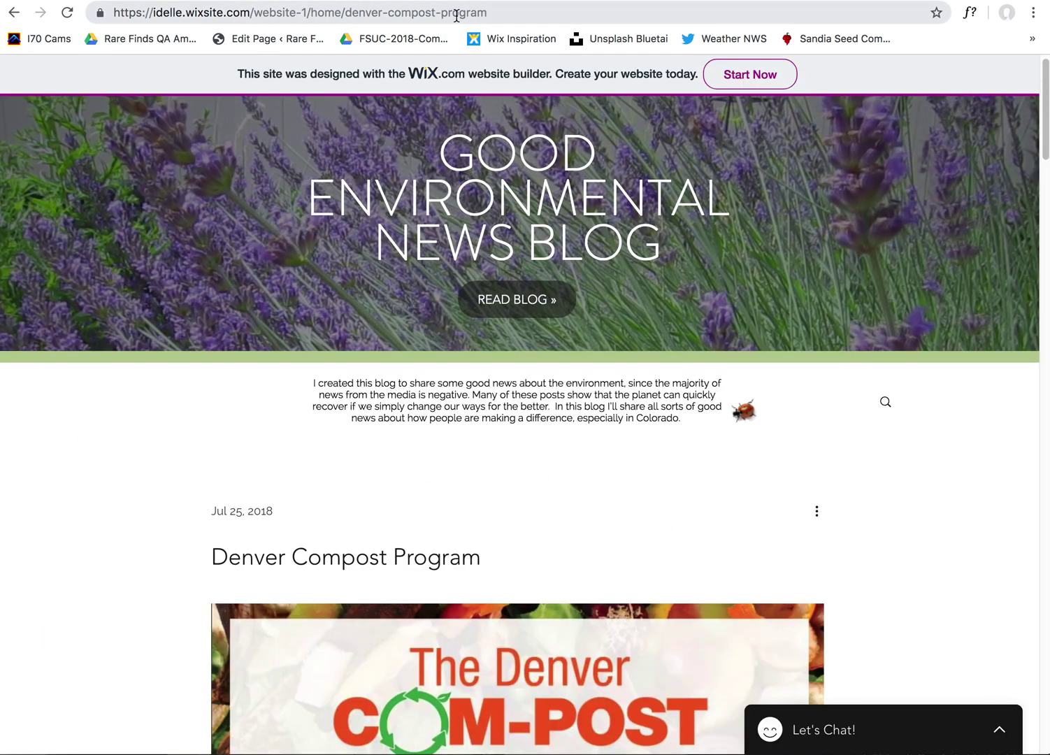
{"action": "left_click_drag", "start_coordinate": [250, 12], "coordinate": [492, 26]}
{"action": "left_click", "coordinate": [333, 13]}
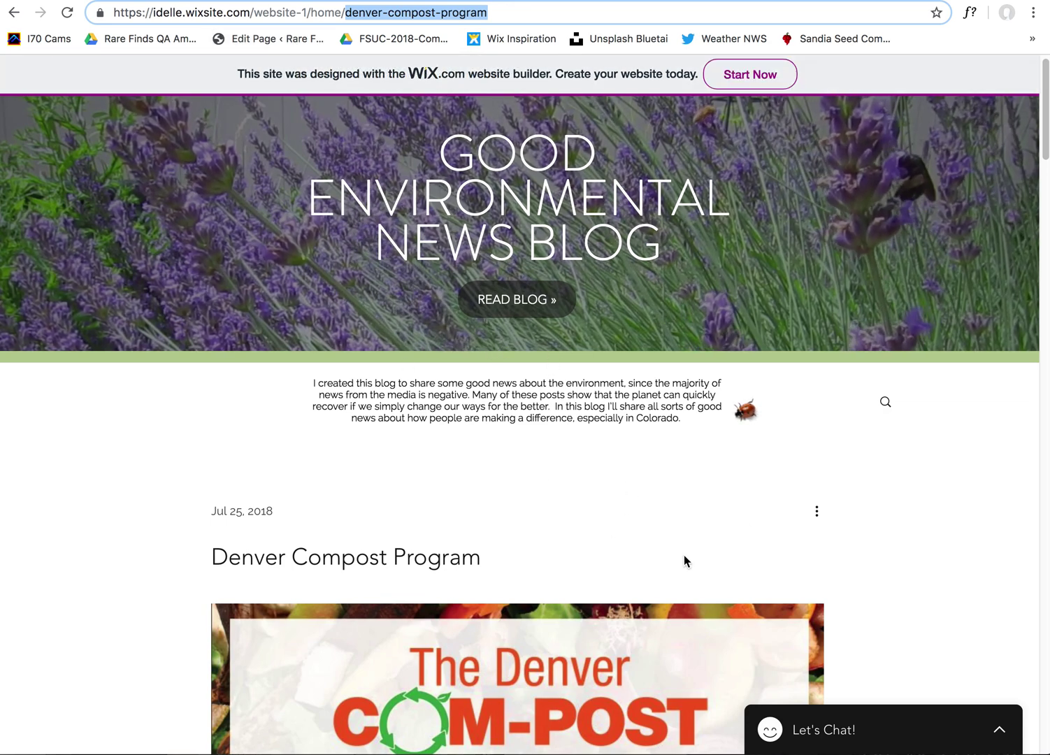
{"action": "left_click", "coordinate": [1046, 149]}
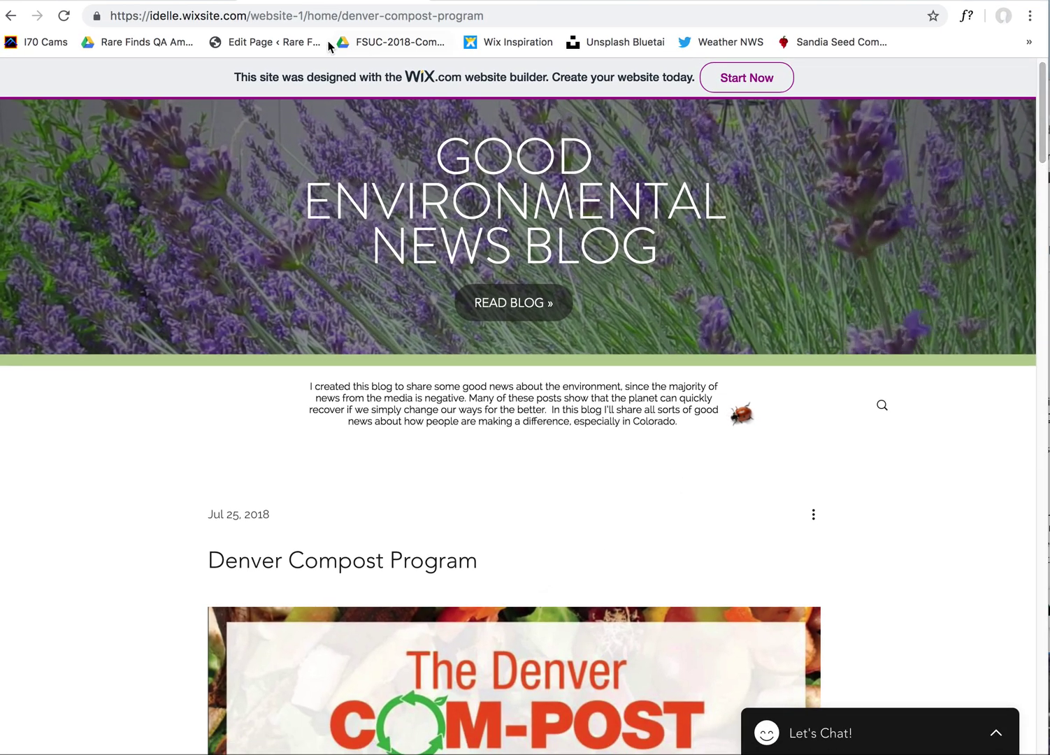
Return to the editor tab showing the Posts dashboard with nine published posts.
{"action": "left_click", "coordinate": [335, 77]}
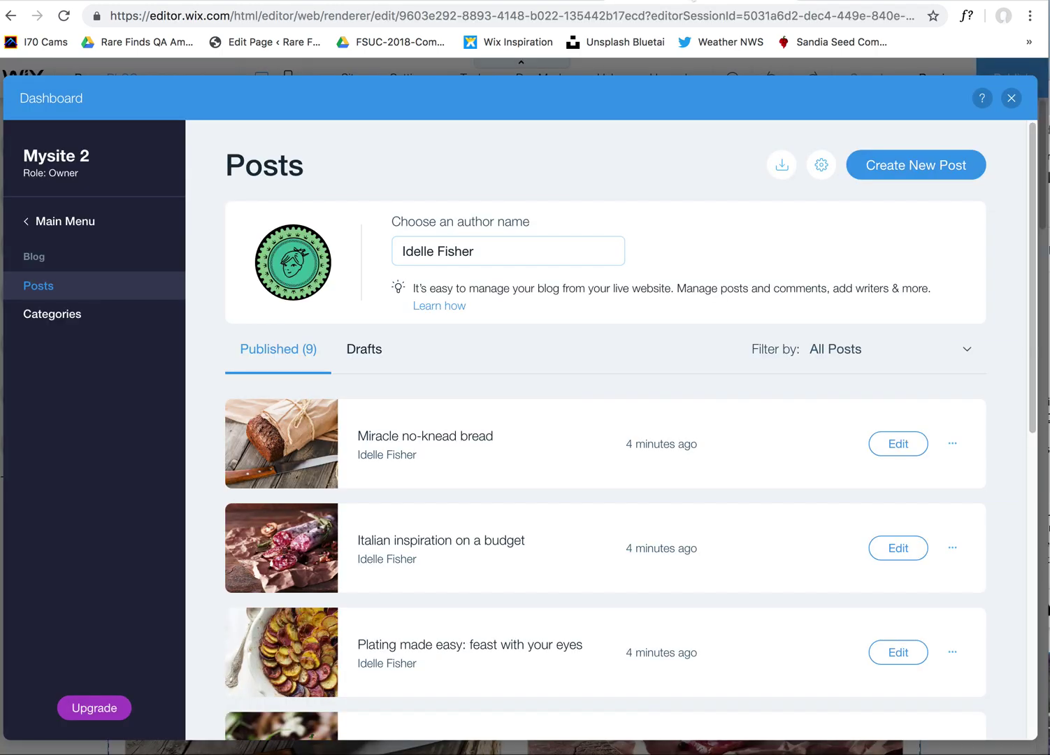